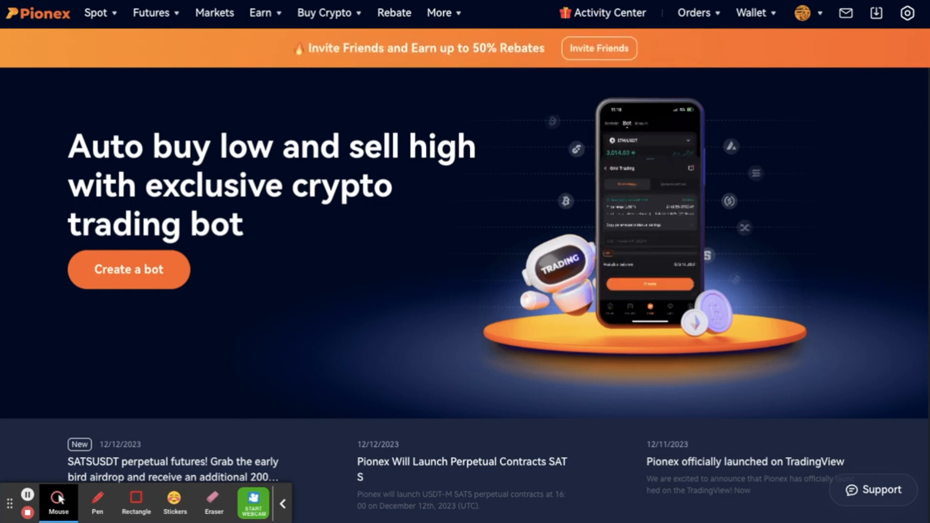
# Open the spot Trading bot page and show the BTC/USDT chart with 1 D candles back to June.
pyautogui.moveTo(97, 17)
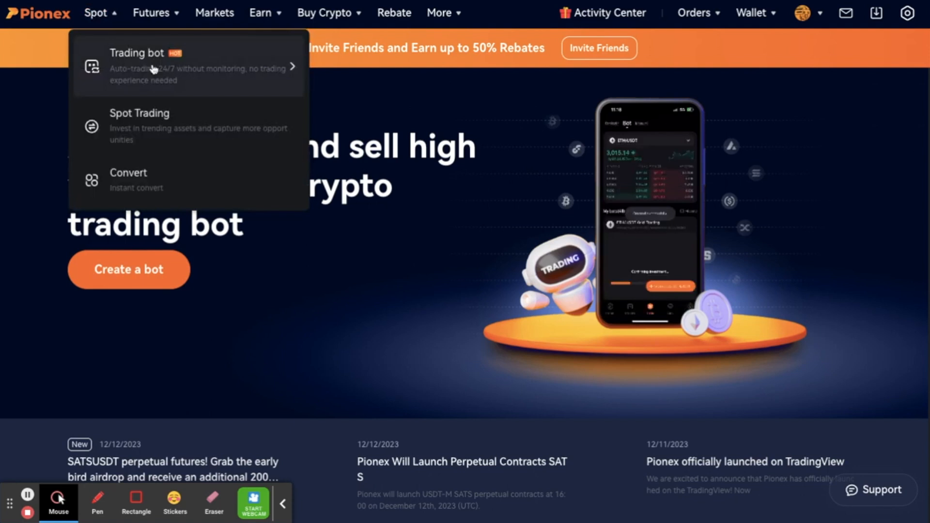
pyautogui.click(153, 68)
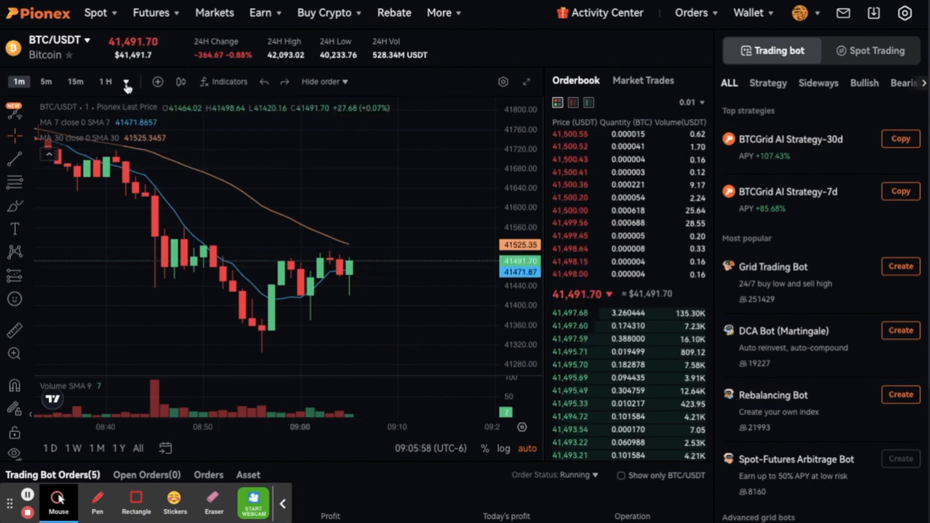
pyautogui.moveTo(127, 86)
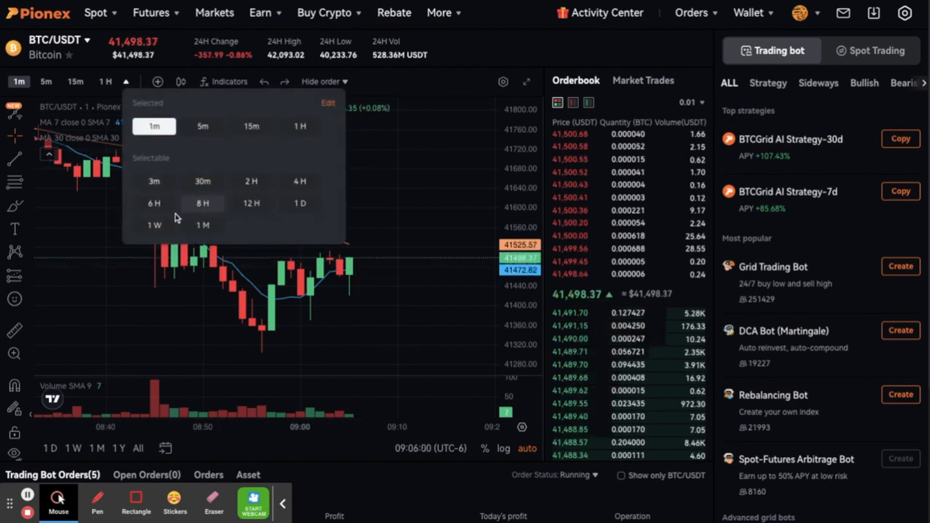
pyautogui.click(301, 204)
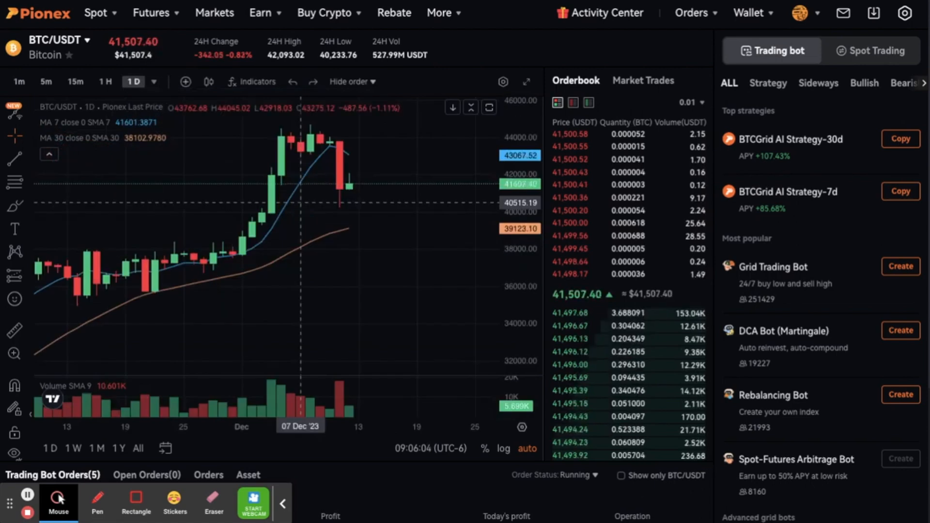
pyautogui.scroll(-5, 381, 224)
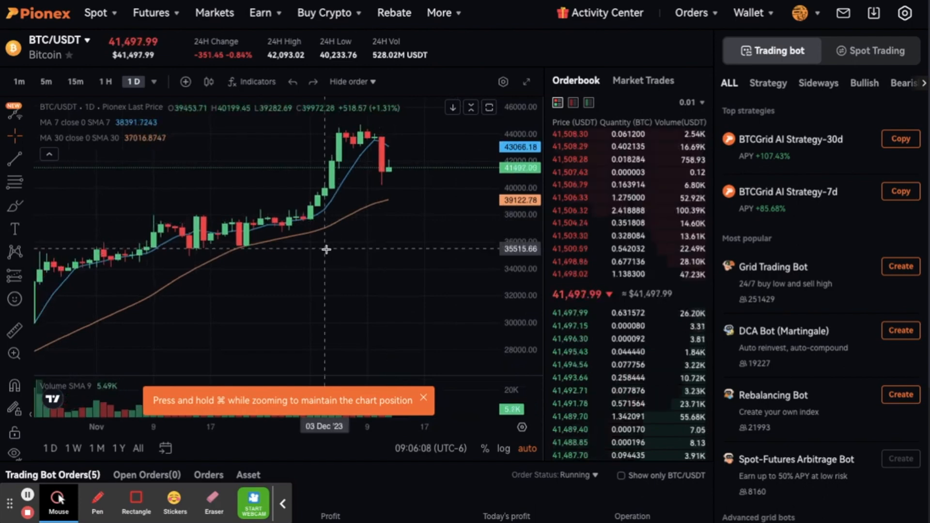
pyautogui.scroll(-3, 326, 249)
pyautogui.scroll(-5, 326, 249)
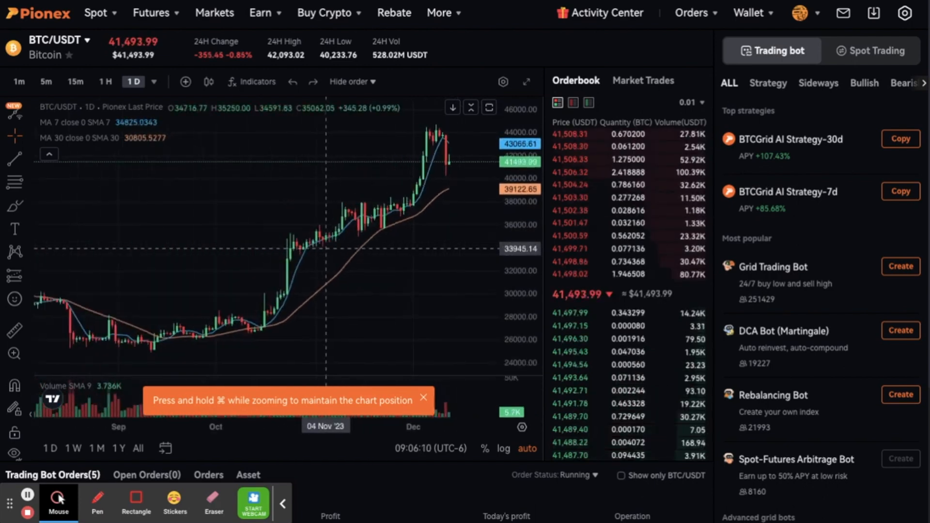
pyautogui.scroll(-5, 326, 249)
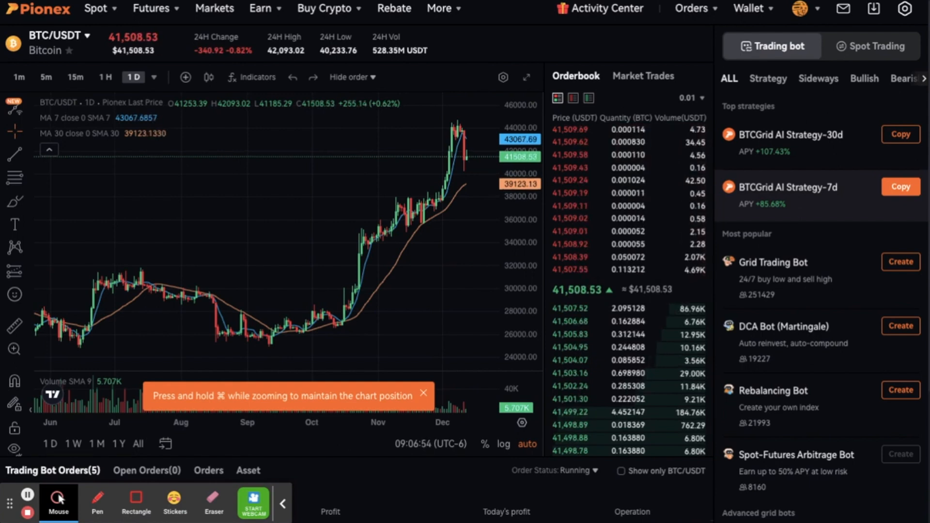
# Examine the parameters of the BTCGrid AI Strategy-30d in its copy form and return to the bot list.
pyautogui.click(897, 141)
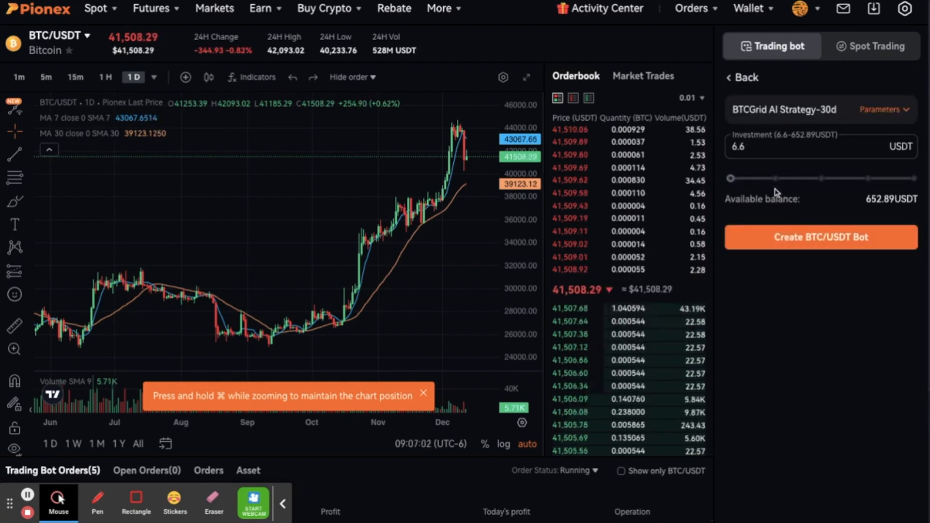
pyautogui.click(881, 113)
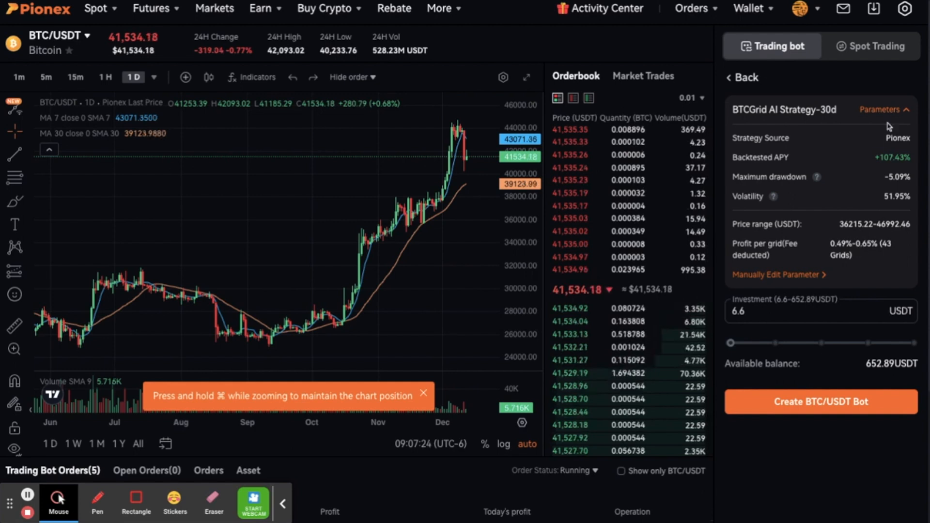
pyautogui.click(750, 79)
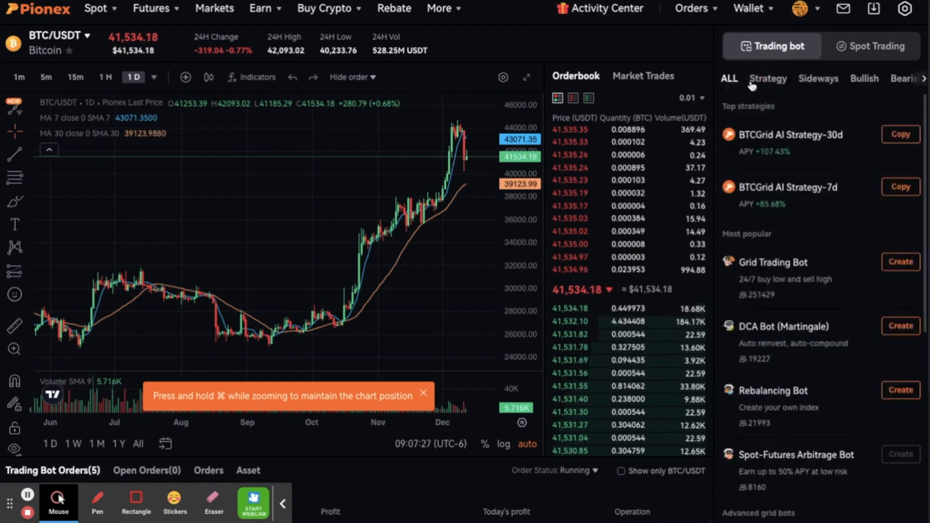
# Compare the required investment in the copy forms of BTCGrid AI Strategy-7d and BTCGrid AI Strategy-30d.
pyautogui.click(892, 191)
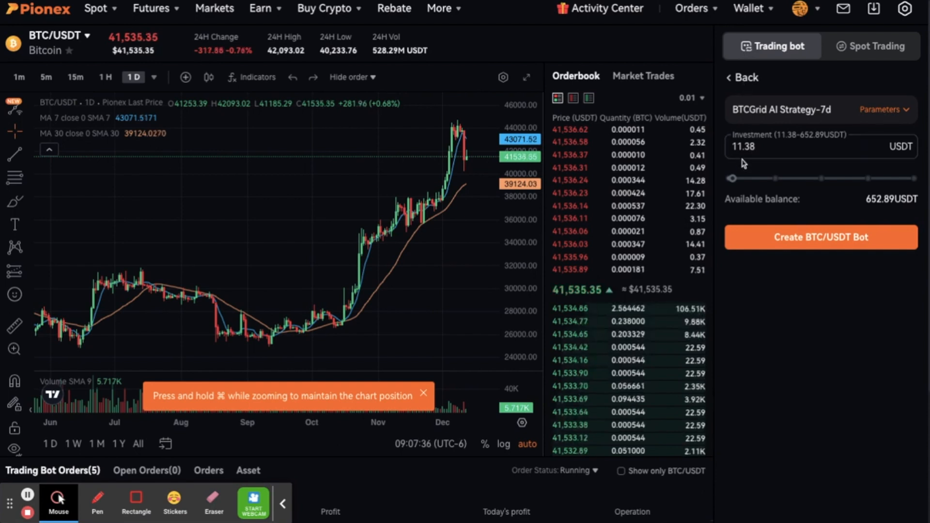
pyautogui.click(751, 80)
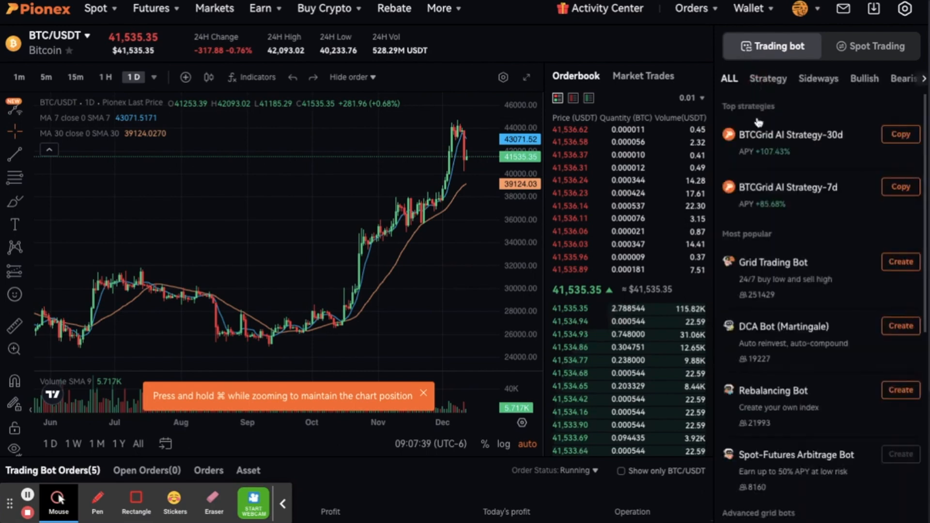
pyautogui.click(899, 138)
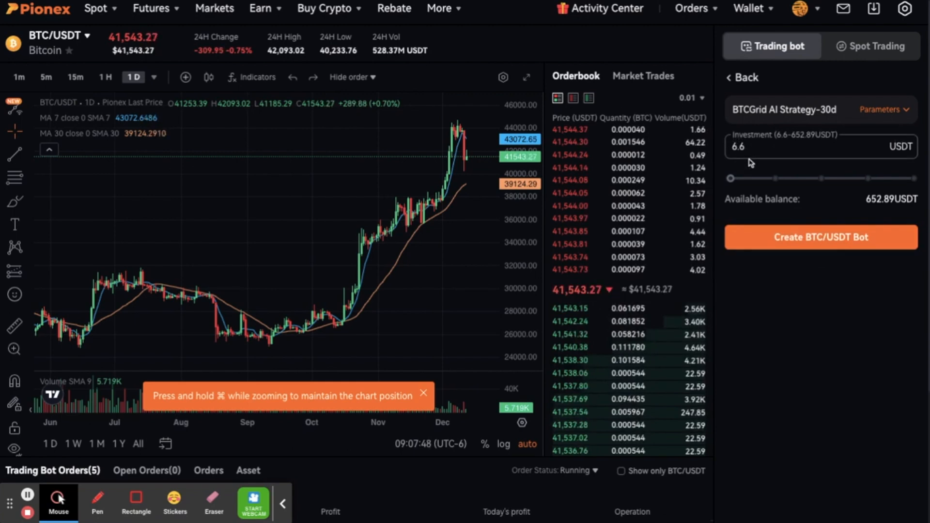
pyautogui.click(748, 81)
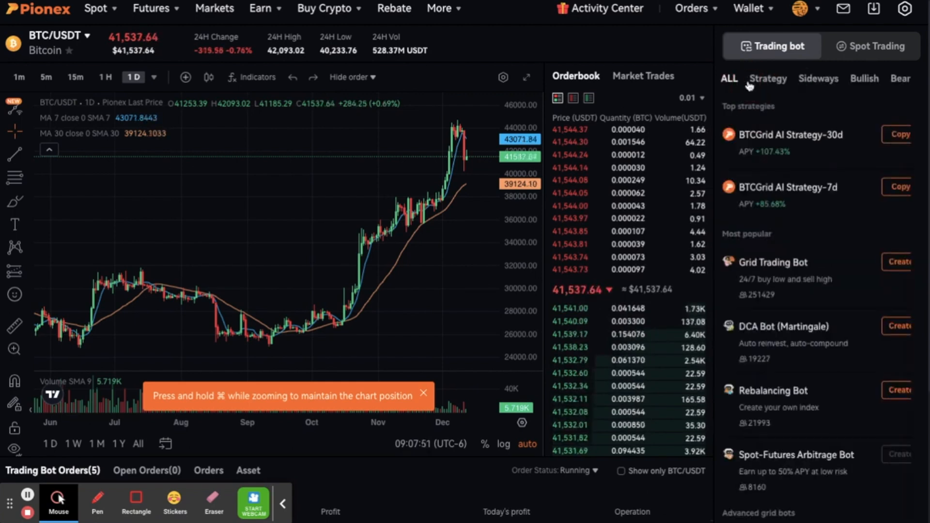
pyautogui.click(766, 193)
pyautogui.click(736, 140)
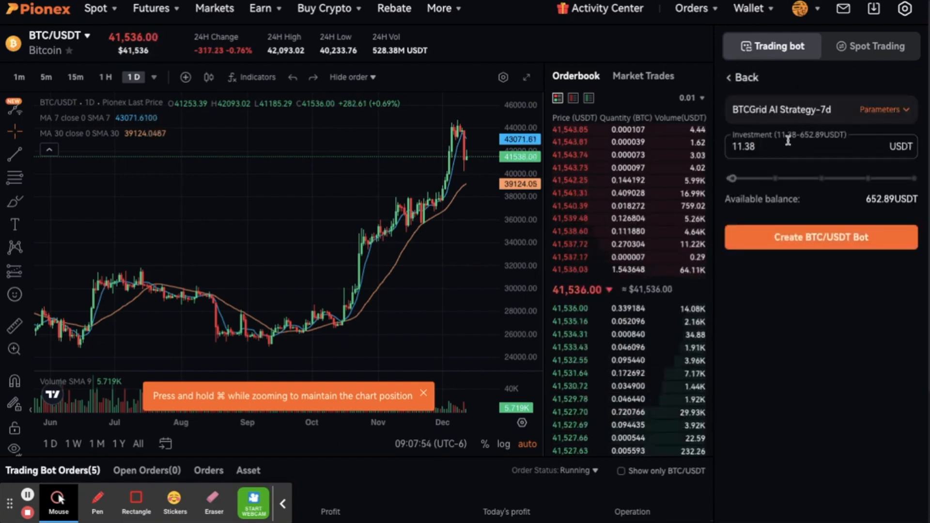
pyautogui.click(745, 79)
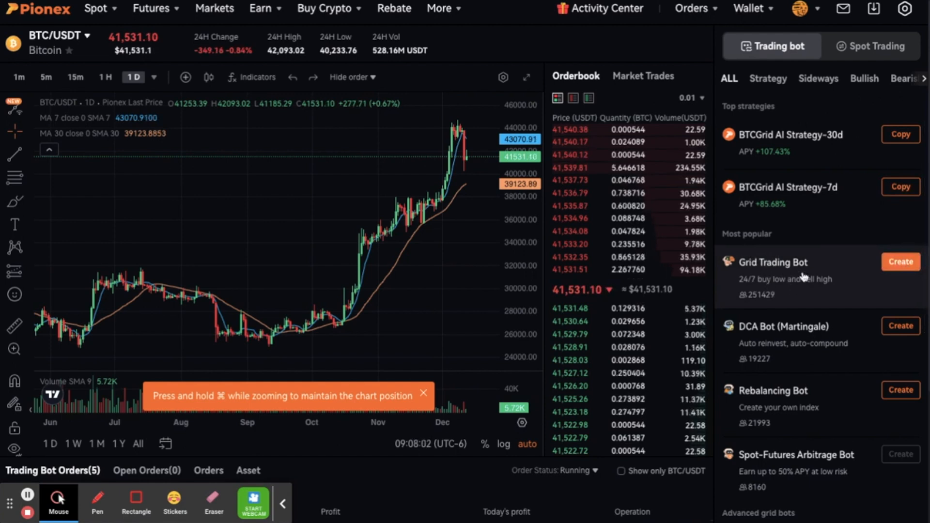
# Start creating a Grid Trading Bot for BTC/USDT, look through its AI strategies and choose customized parameters.
pyautogui.click(883, 262)
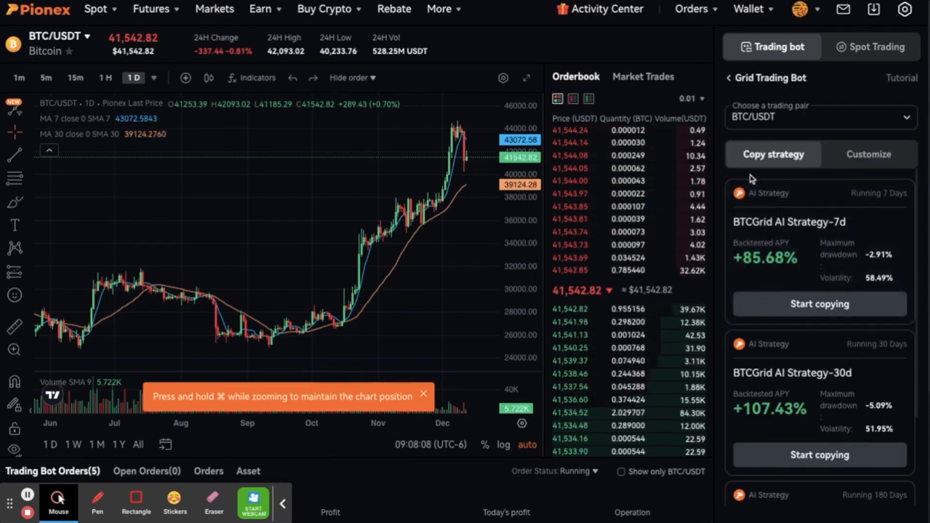
pyautogui.scroll(-2, 818, 257)
pyautogui.scroll(-3, 817, 258)
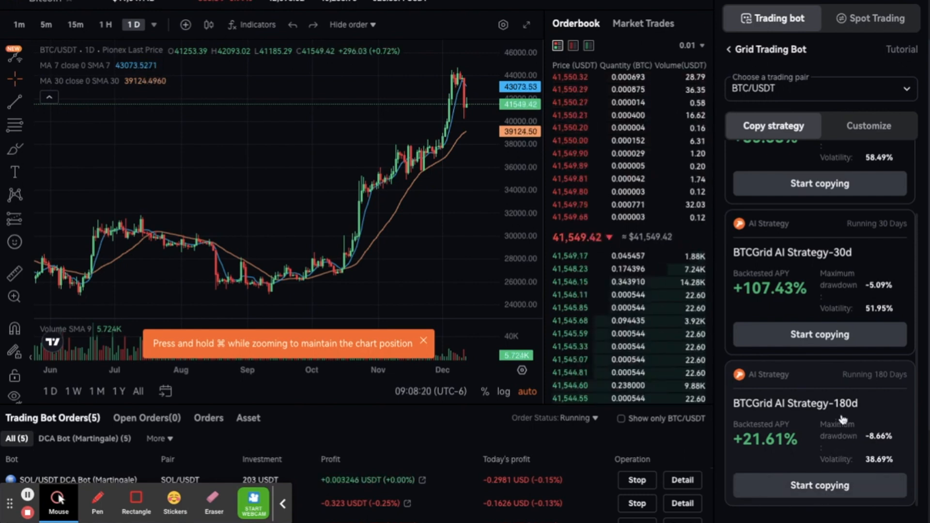
pyautogui.scroll(5, 843, 419)
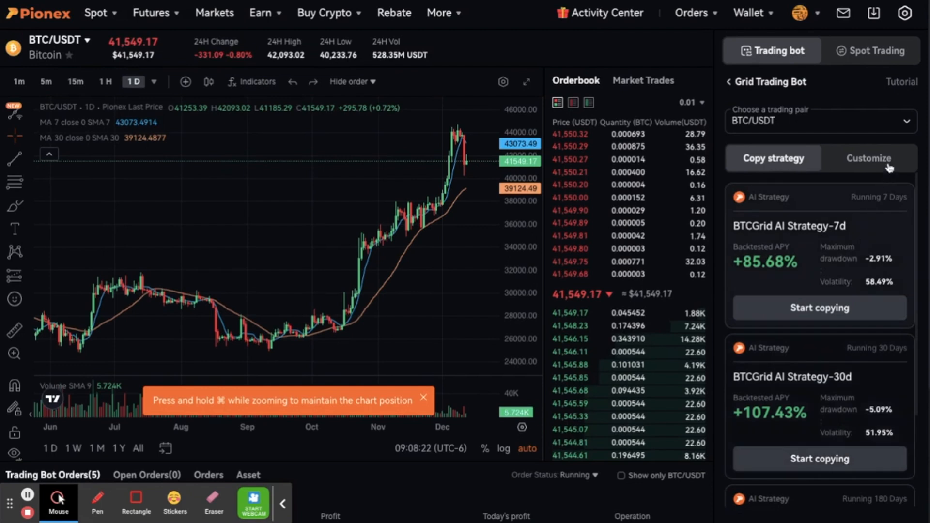
pyautogui.click(889, 168)
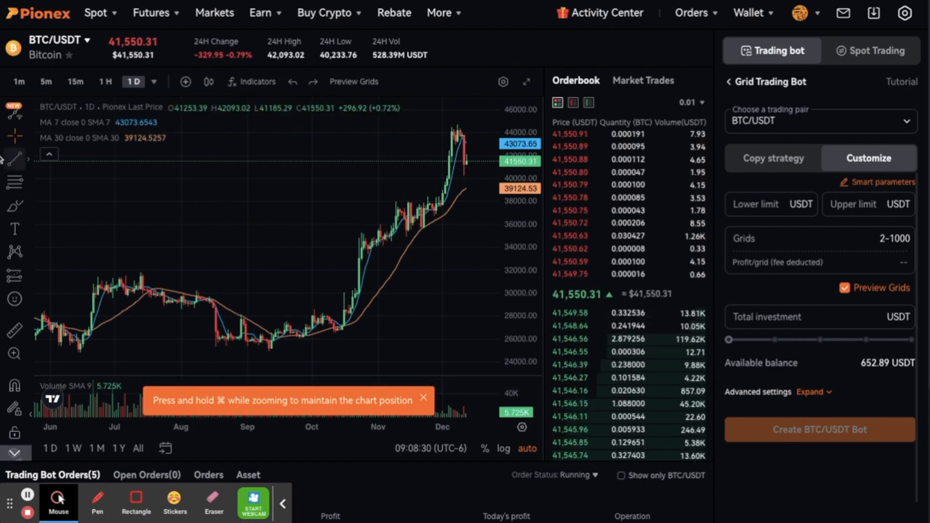
# Draw a rectangle on the chart marking the zone from about 31,000 to 32,000, from 17 Jun to 18 Dec '23.
pyautogui.click(29, 210)
pyautogui.click(51, 210)
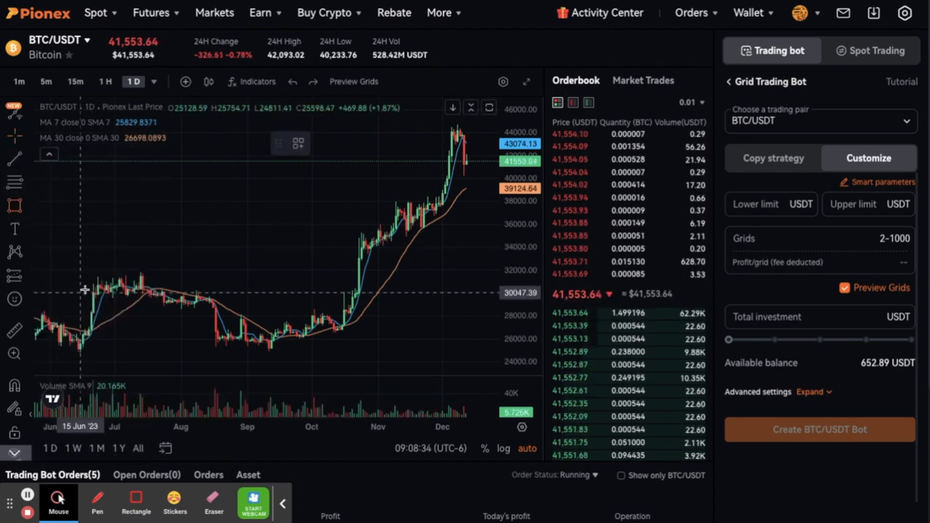
pyautogui.click(86, 281)
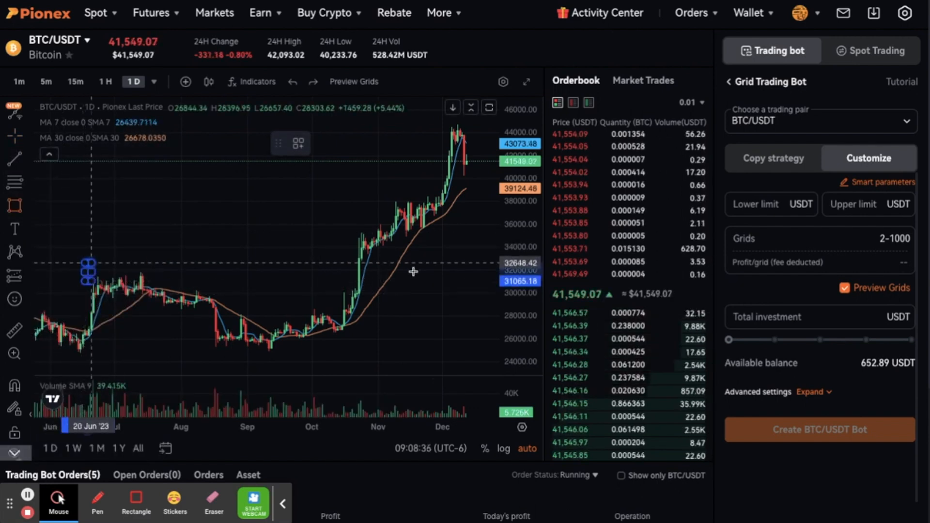
pyautogui.click(483, 265)
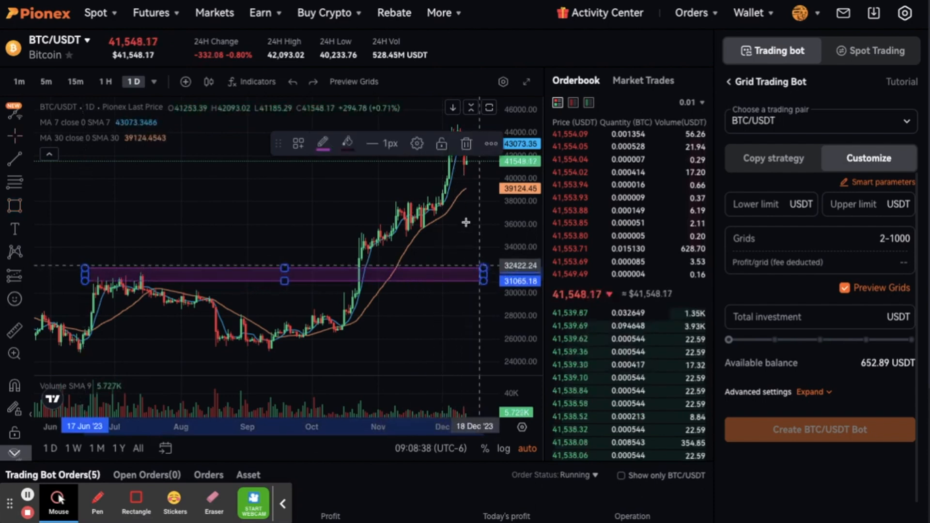
# Draw a second rectangle across the recent highs, about 44,176 to 45,161, from 30 Jun to 18 Dec '23.
pyautogui.moveTo(532, 141); pyautogui.dragTo(529, 156)
pyautogui.click(139, 142)
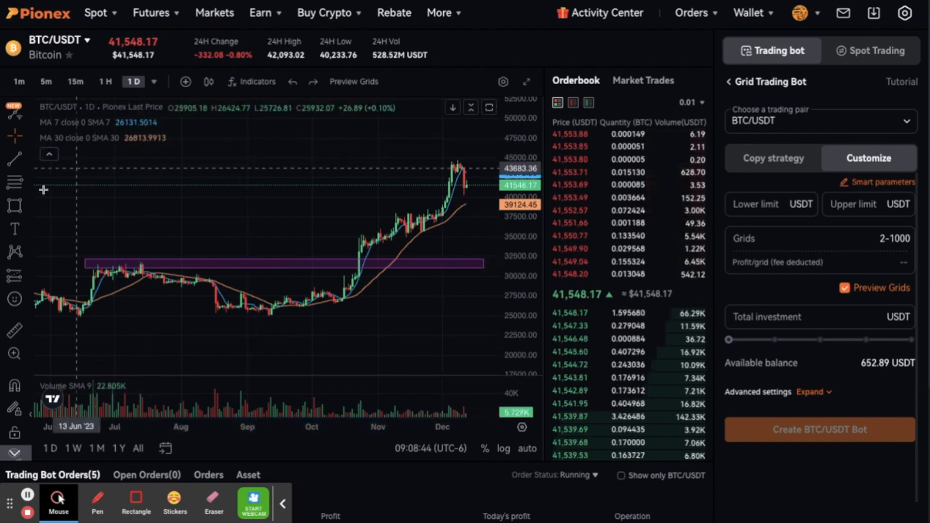
pyautogui.click(14, 206)
pyautogui.click(112, 165)
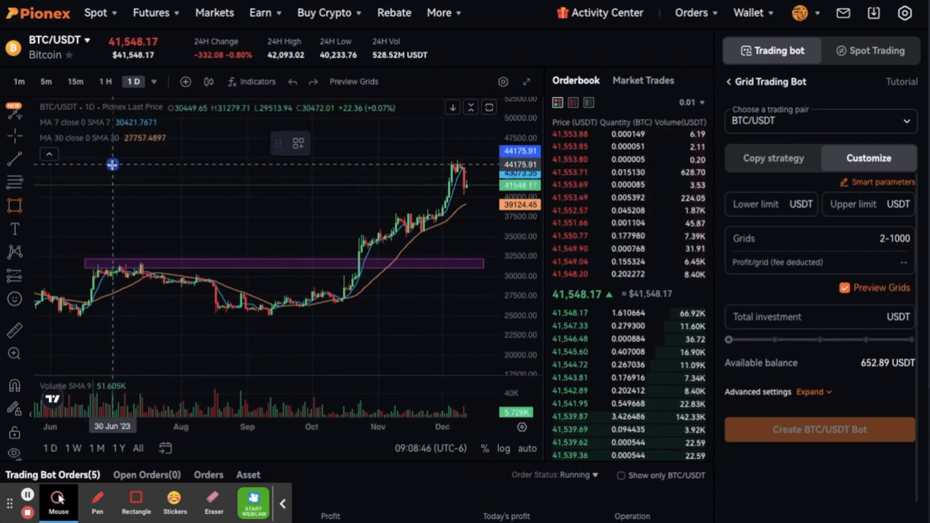
pyautogui.click(479, 158)
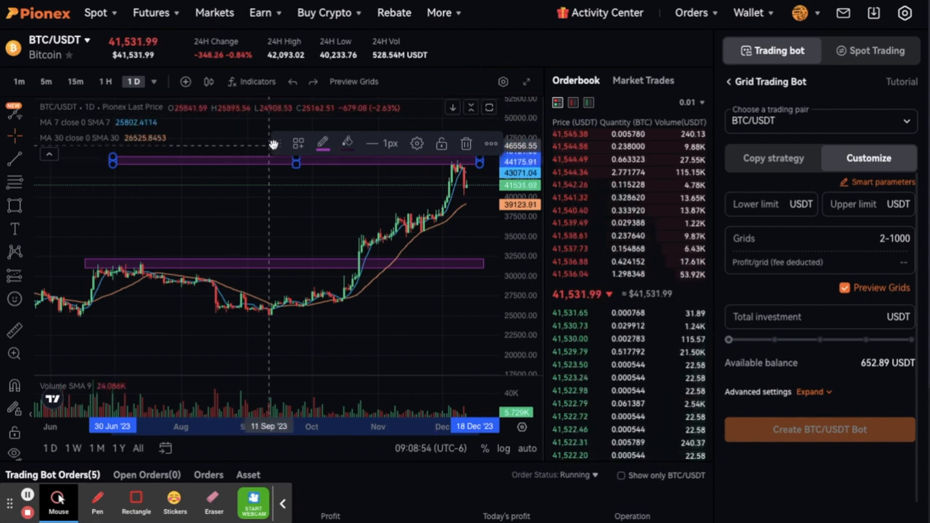
pyautogui.moveTo(278, 144); pyautogui.dragTo(318, 109)
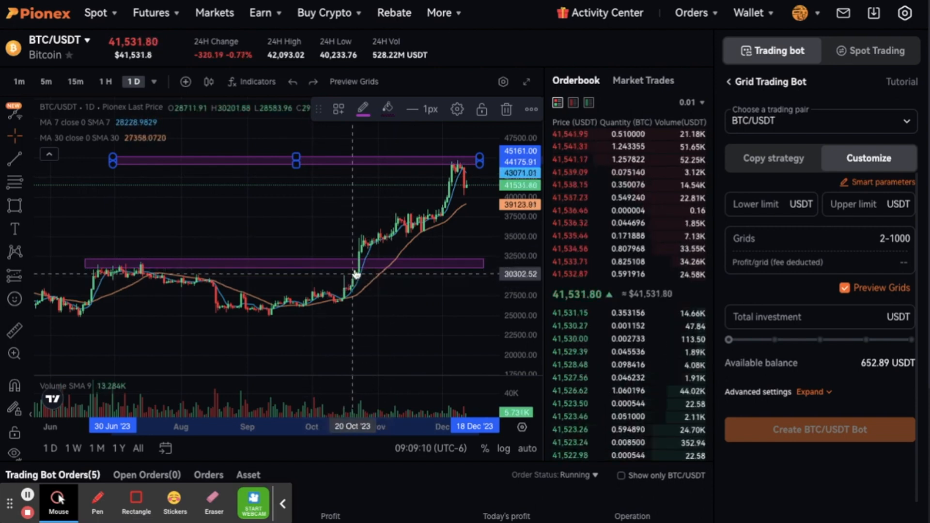
# Set the grid bot's lower limit to 30000 USDT and its upper limit to 45000 USDT.
pyautogui.scroll(-1, 376, 264)
pyautogui.hscroll(2, 376, 264)
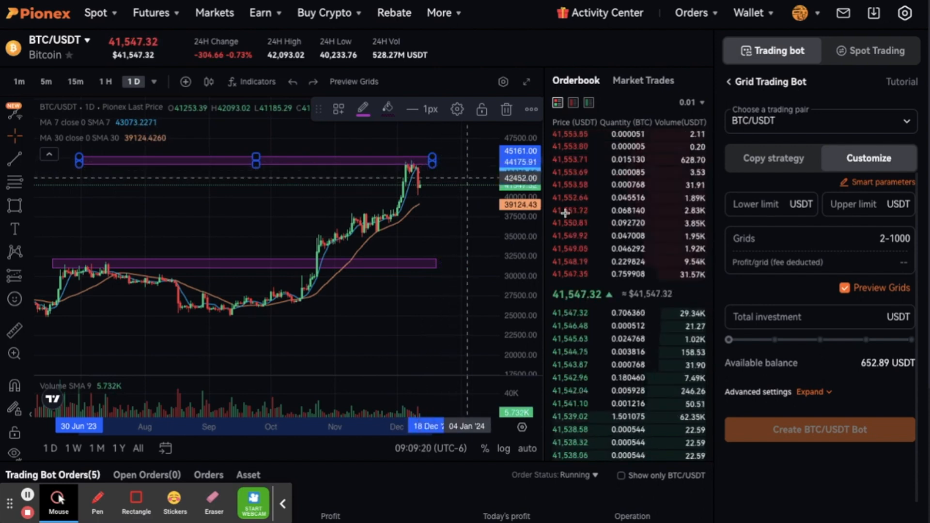
pyautogui.click(762, 203)
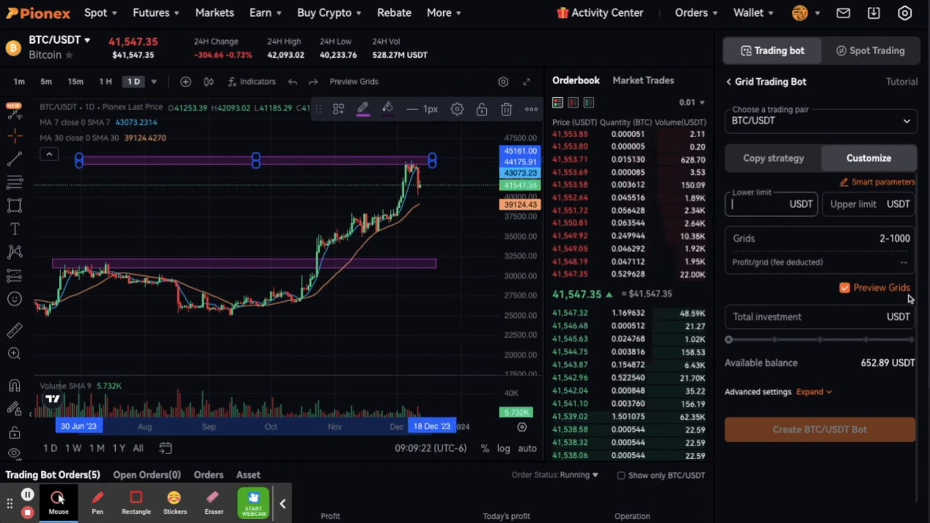
pyautogui.write('30000')
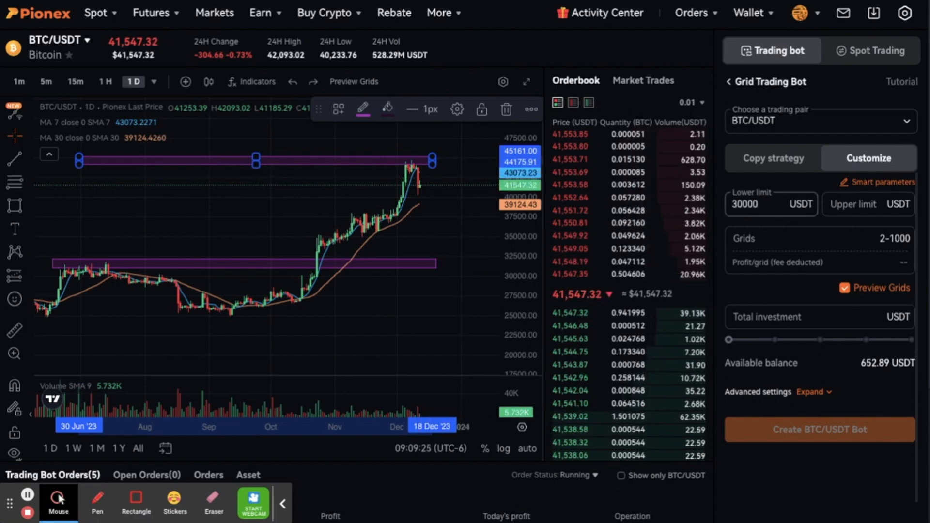
pyautogui.press('Tab')
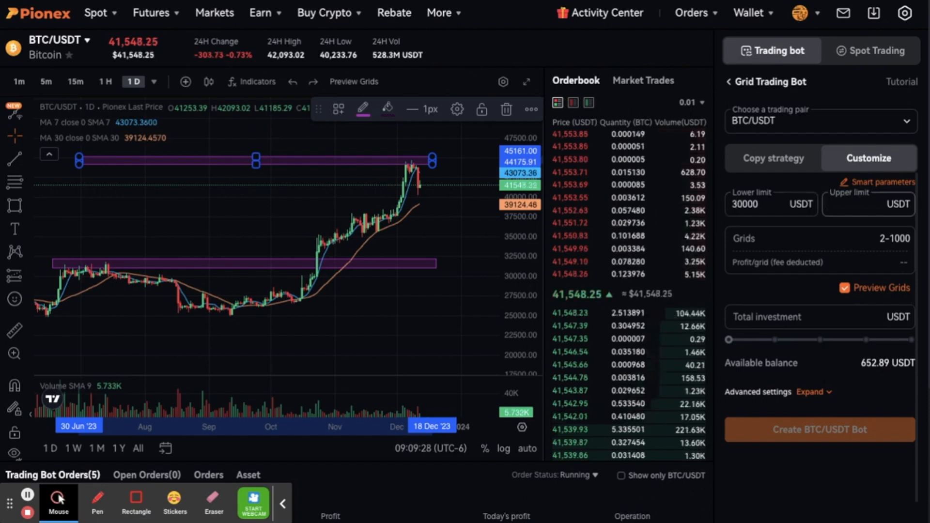
pyautogui.write('45000')
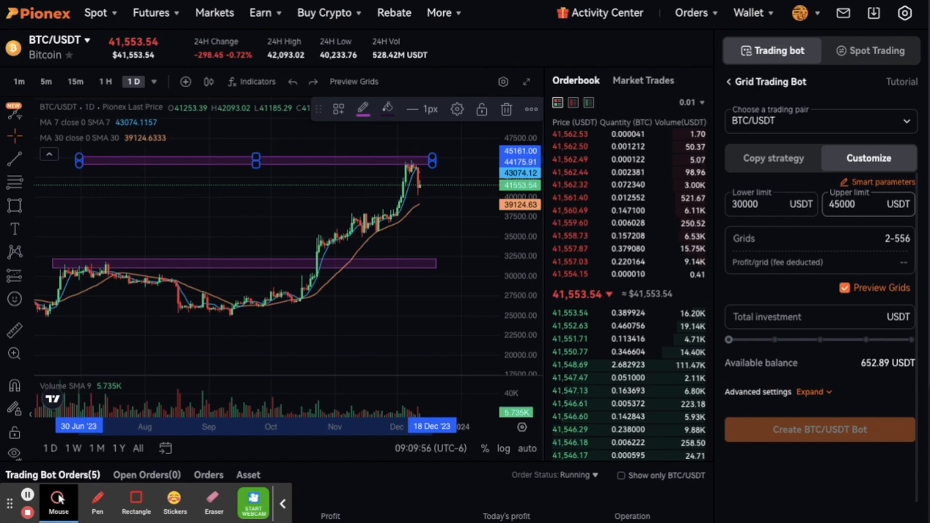
# Set the number of grids to 2 and examine the previewed grid lines on the chart.
pyautogui.click(741, 239)
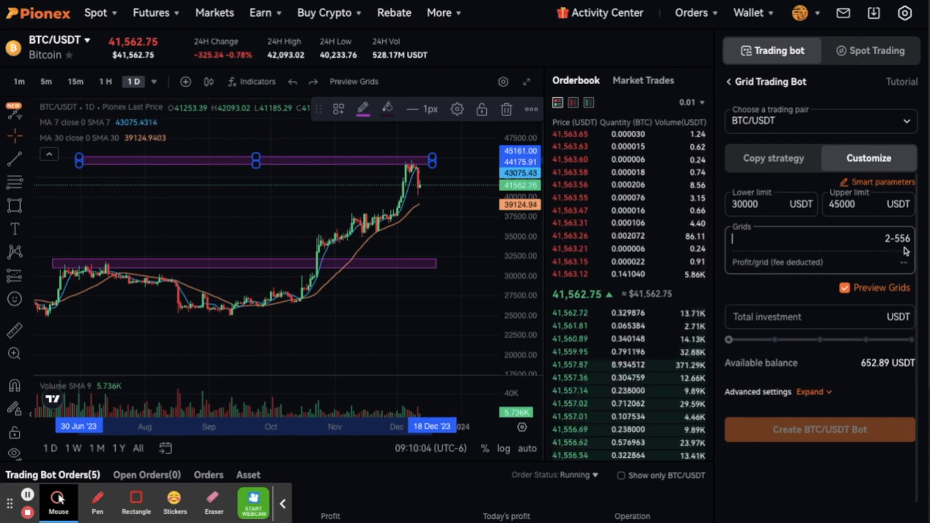
pyautogui.write('2')
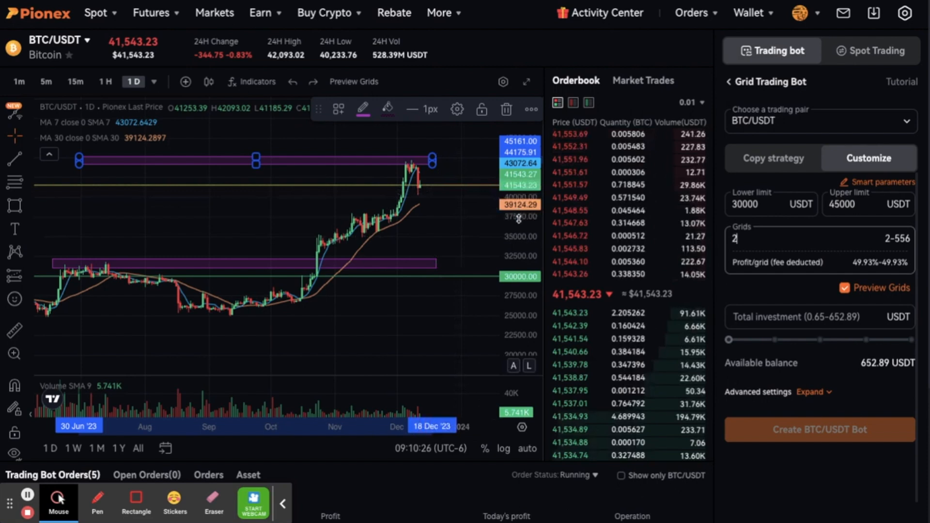
pyautogui.moveTo(518, 220); pyautogui.dragTo(490, 189)
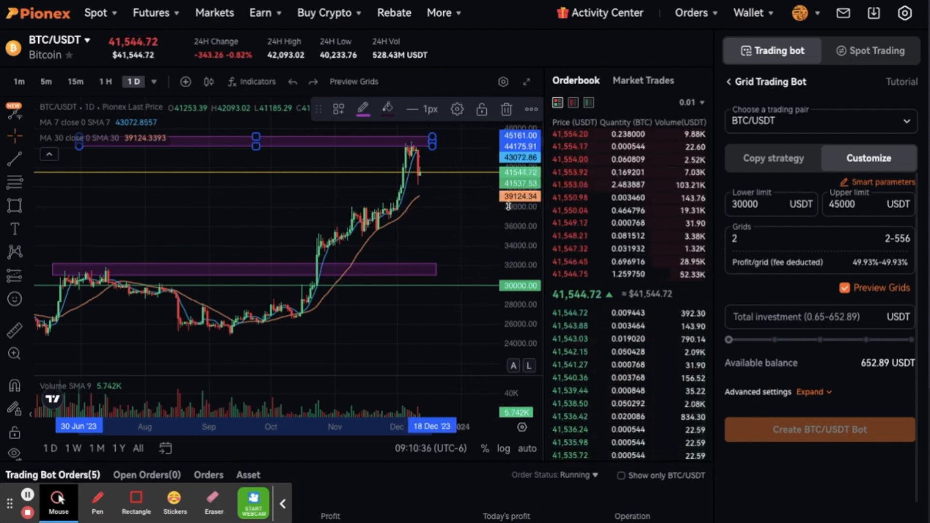
# Set the number of grids to 100 and examine the previewed grid lines between the limits on the chart.
pyautogui.moveTo(508, 206); pyautogui.dragTo(509, 192)
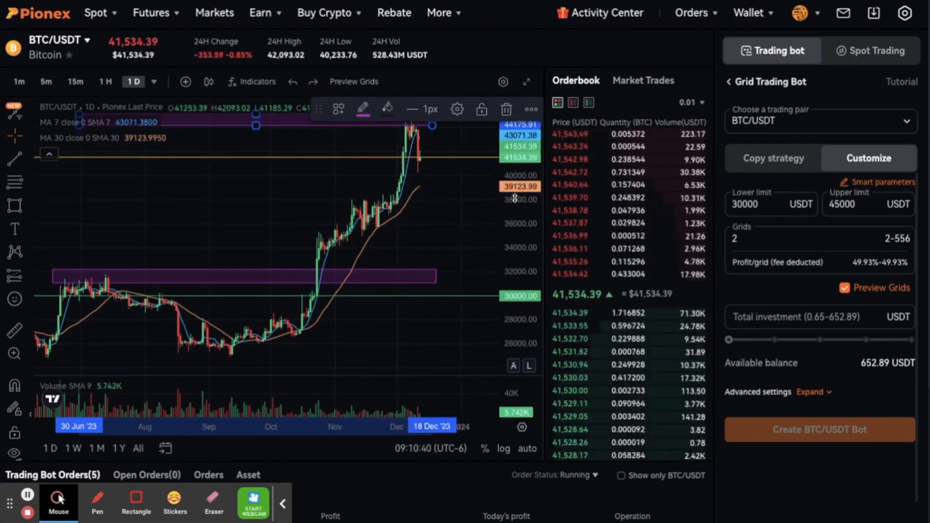
pyautogui.click(769, 237)
pyautogui.press('BackSpace')
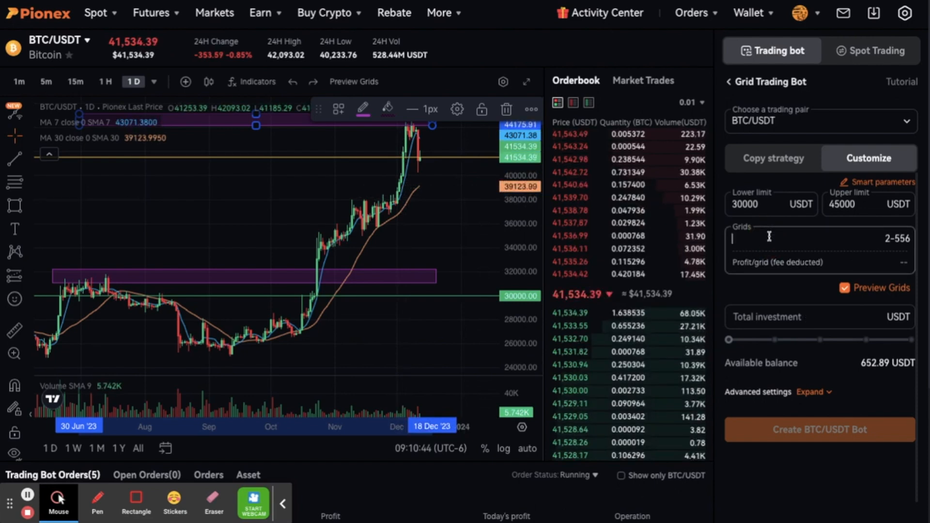
pyautogui.write('100')
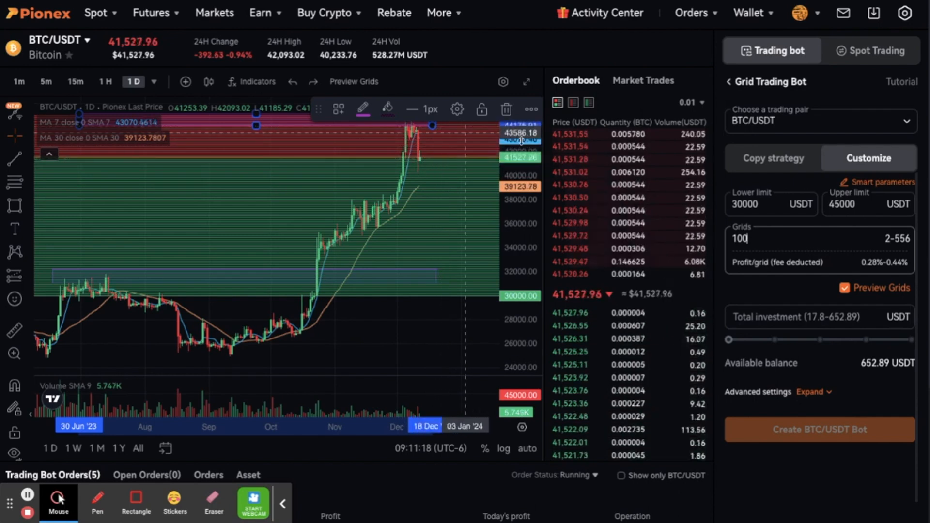
pyautogui.moveTo(521, 140); pyautogui.dragTo(527, 158)
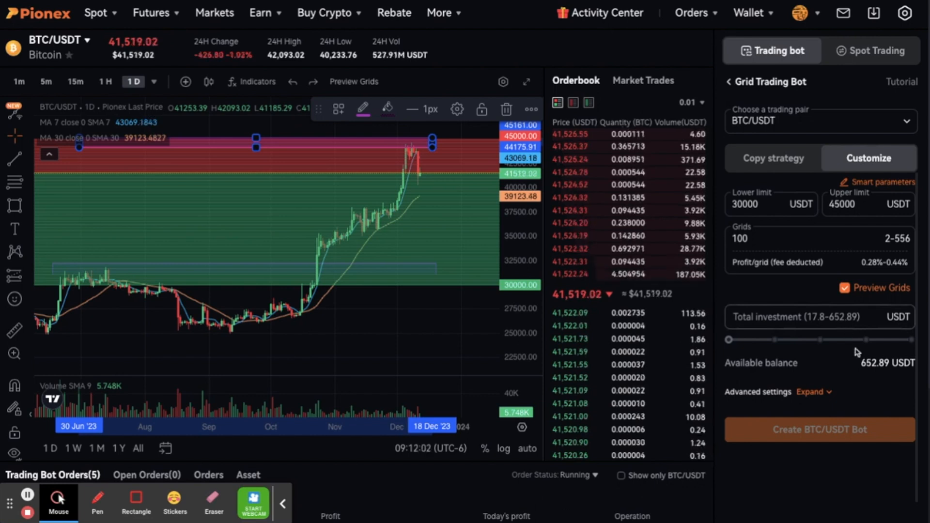
# Expand the bot's advanced settings and examine the optional close-bot price, stop loss and trigger price fields.
pyautogui.moveTo(861, 369); pyautogui.dragTo(892, 388)
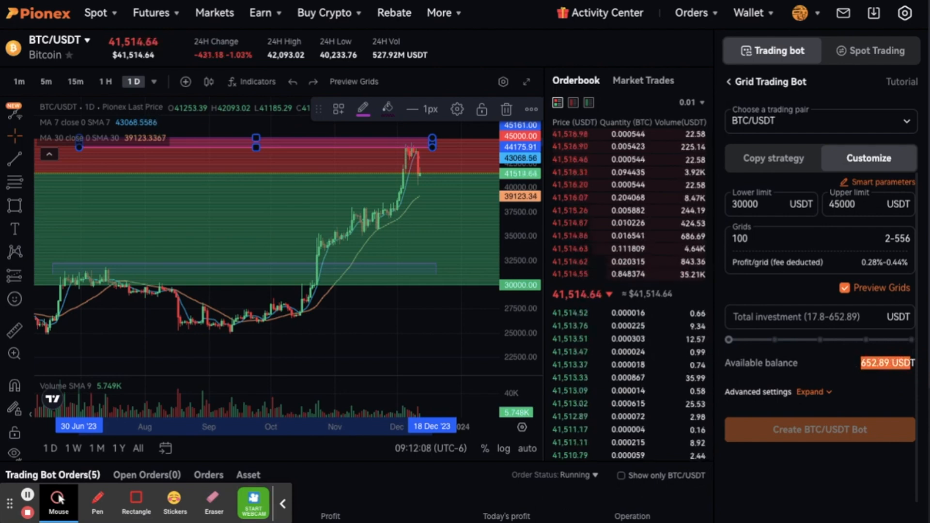
pyautogui.click(814, 392)
pyautogui.scroll(-2, 835, 371)
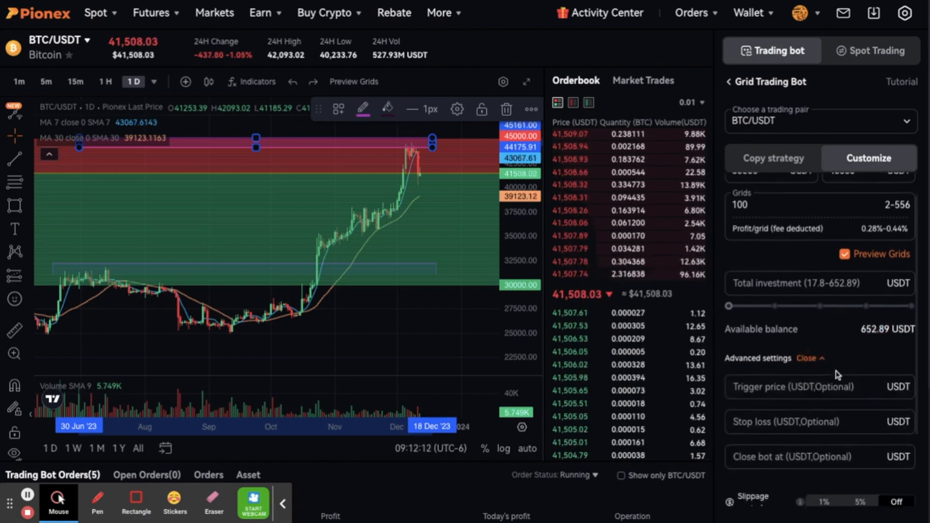
pyautogui.scroll(-1, 836, 371)
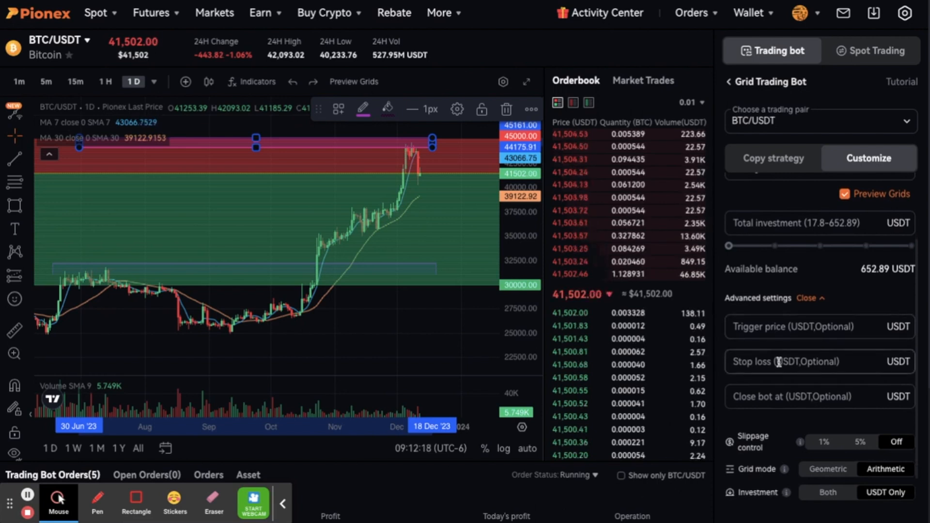
pyautogui.scroll(1, 779, 362)
pyautogui.scroll(-1, 785, 369)
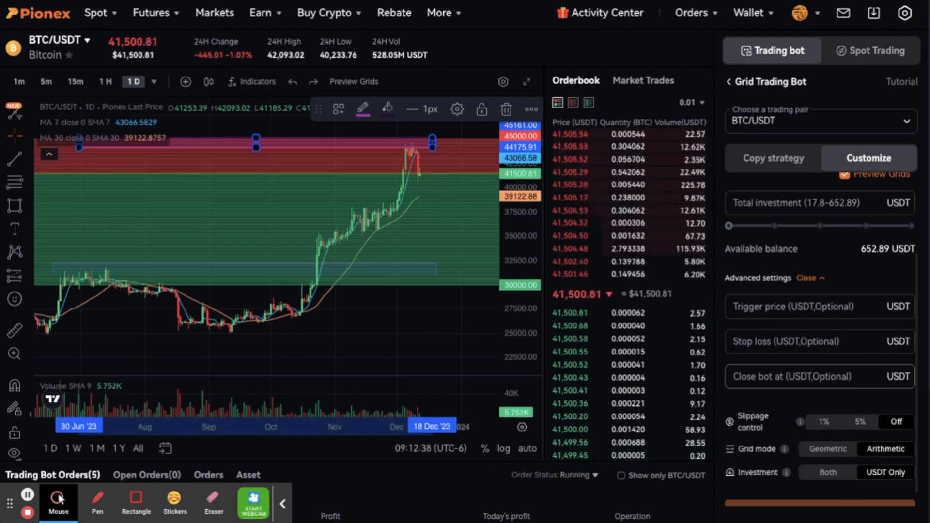
pyautogui.click(770, 376)
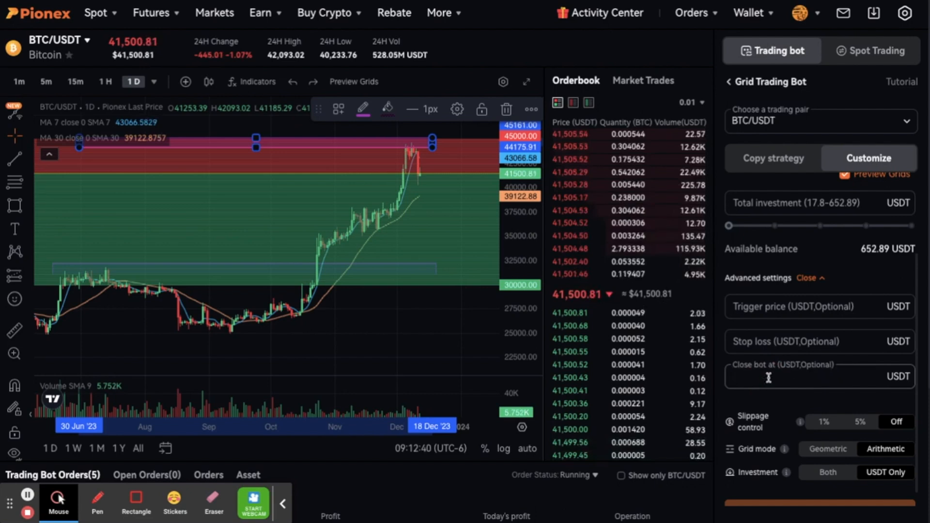
pyautogui.click(763, 345)
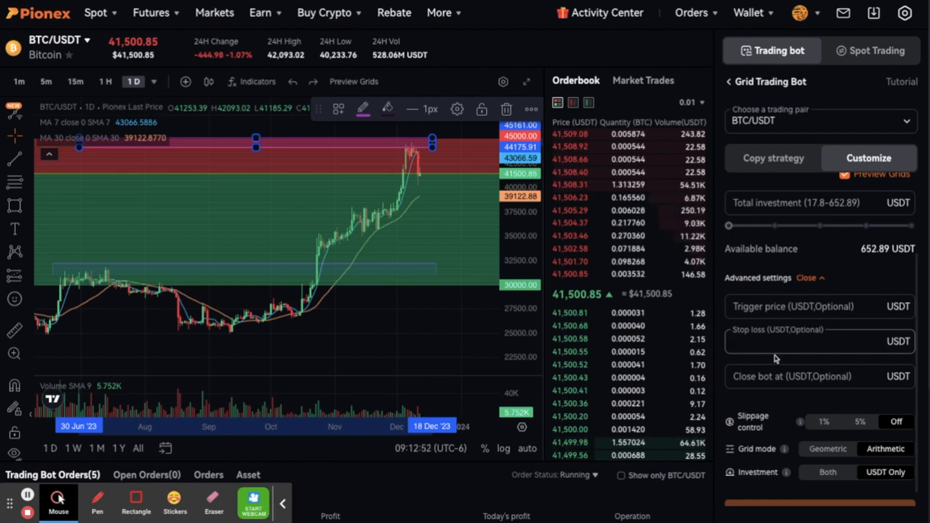
pyautogui.click(750, 310)
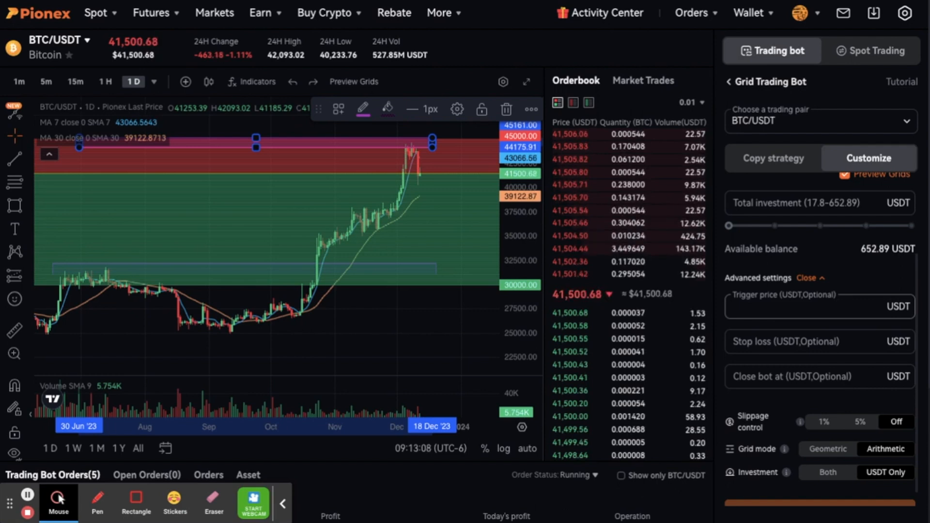
# Examine the slippage control option in the bot's advanced settings and read its explanation.
pyautogui.scroll(1, 806, 392)
pyautogui.scroll(-1, 806, 391)
pyautogui.scroll(2, 806, 392)
pyautogui.scroll(-3, 807, 392)
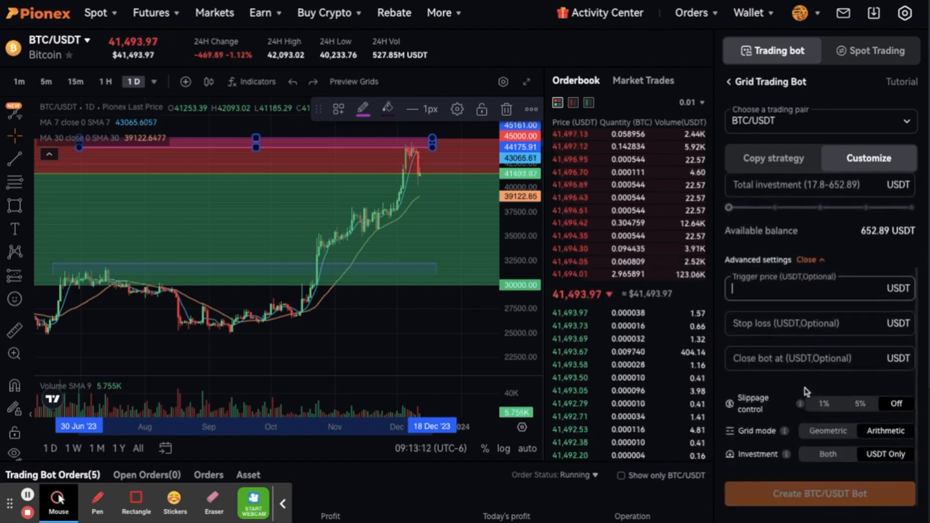
pyautogui.click(732, 408)
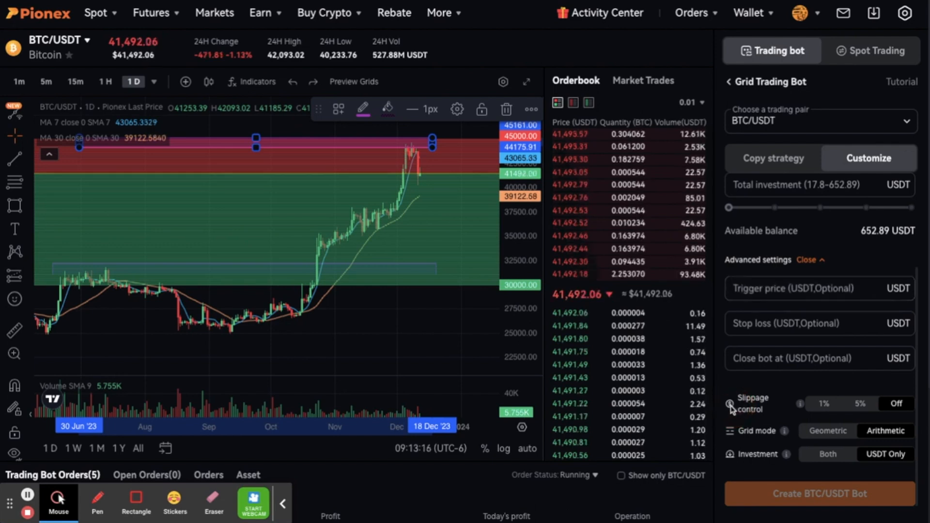
pyautogui.moveTo(801, 407)
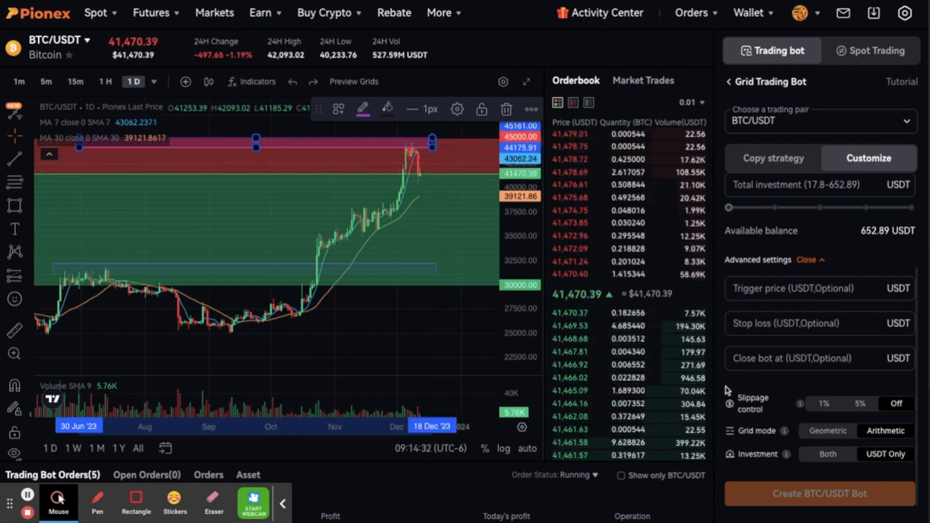
# Try a total investment of 332.97 USDT for the bot and reset the amount to empty.
pyautogui.scroll(-1, 803, 424)
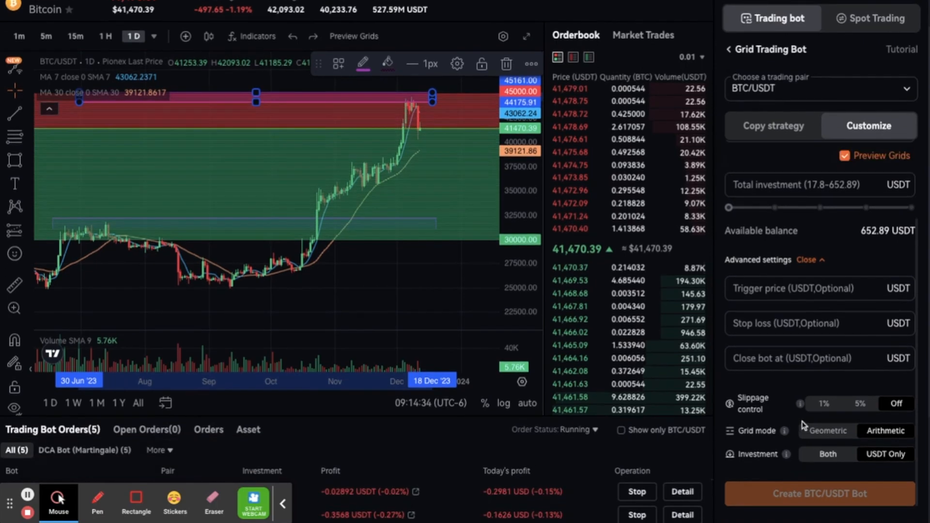
pyautogui.click(822, 208)
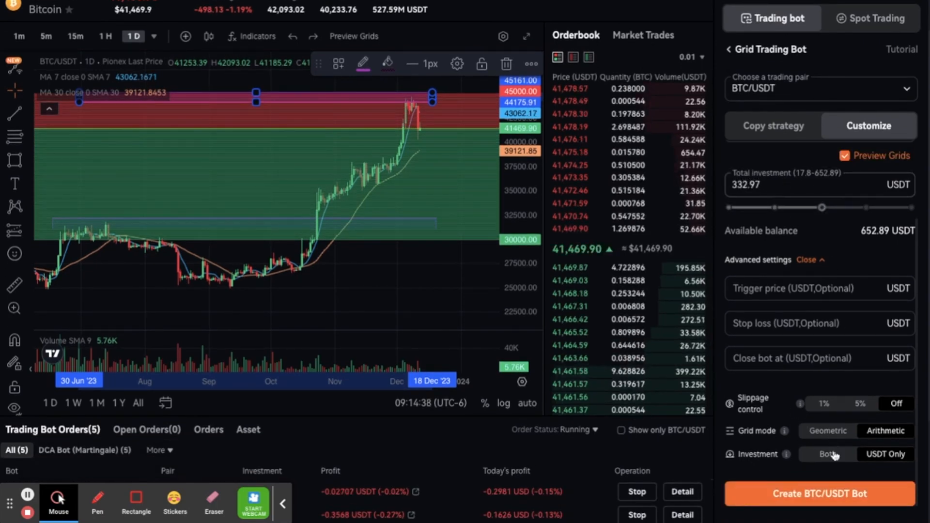
pyautogui.click(729, 209)
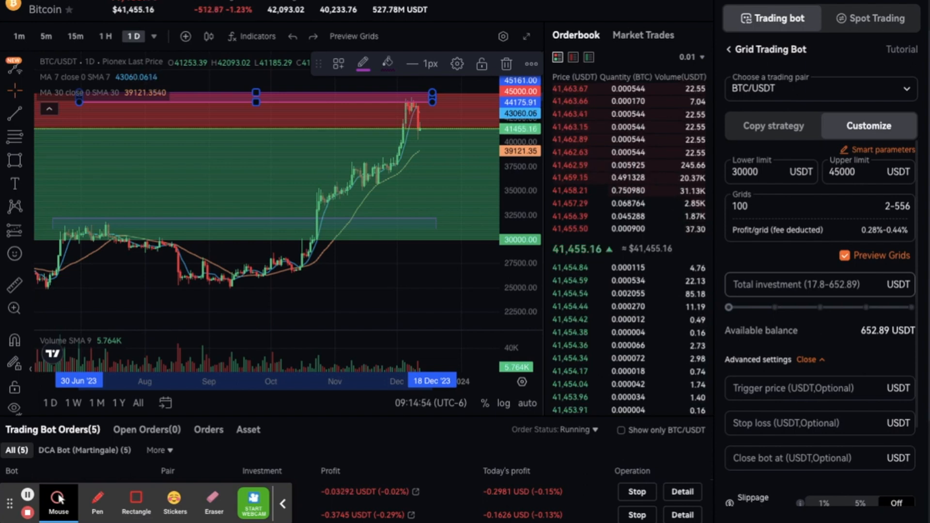
pyautogui.scroll(2, 832, 275)
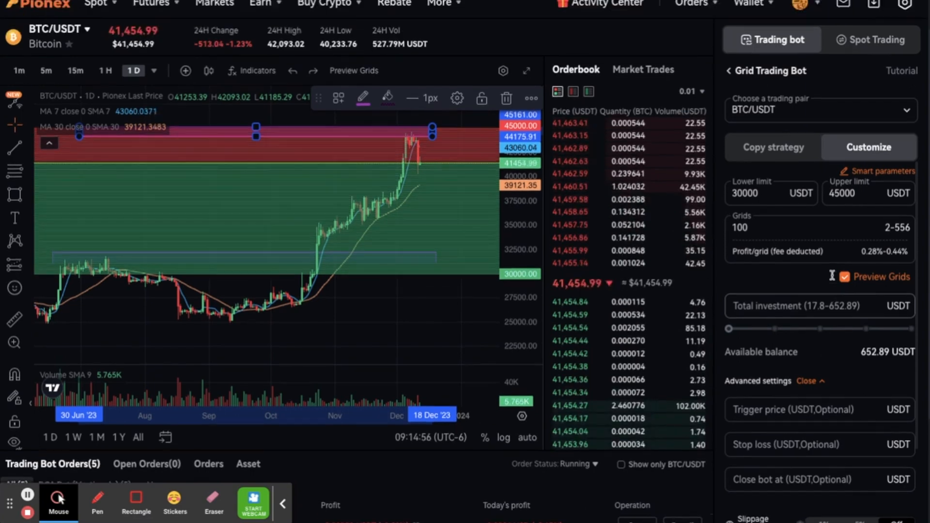